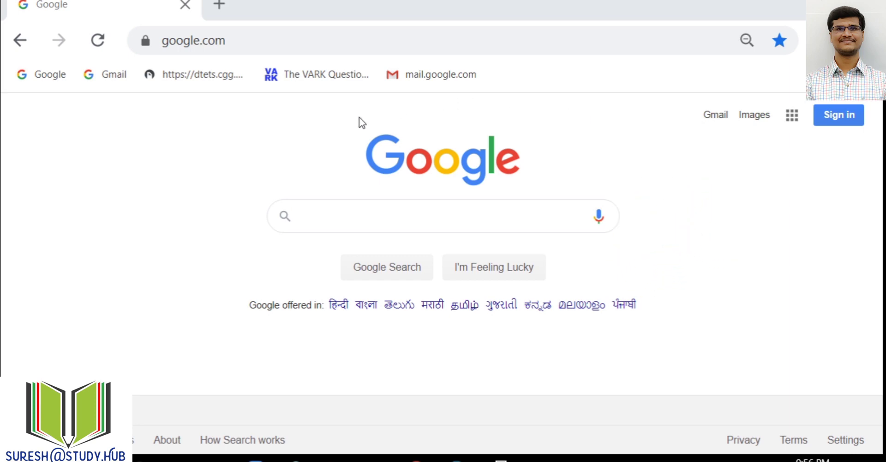
Search Google for "obs studio"
left_click(349, 219)
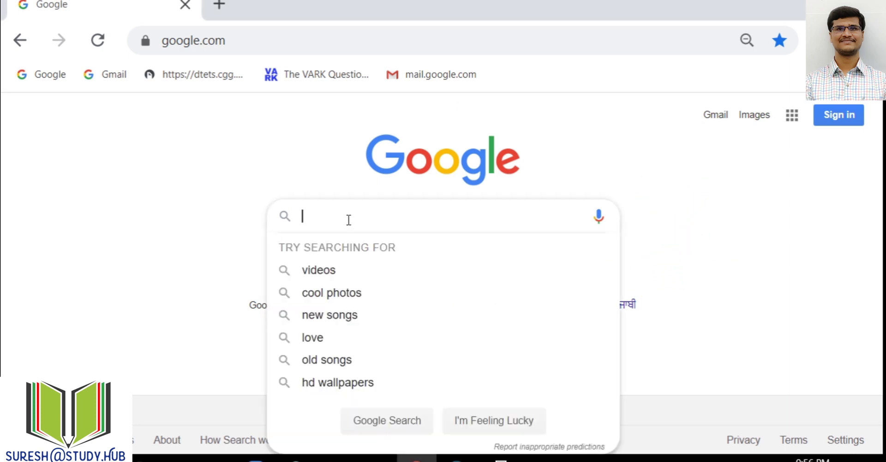
type("on")
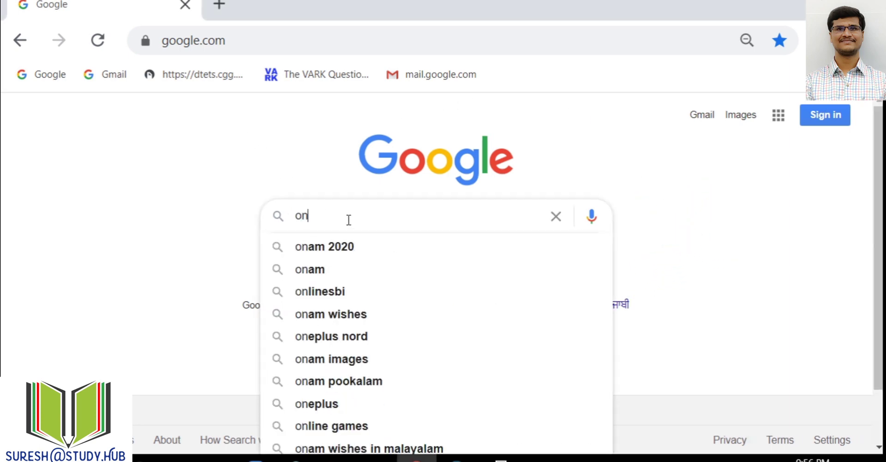
key("BackSpace")
type("bs s")
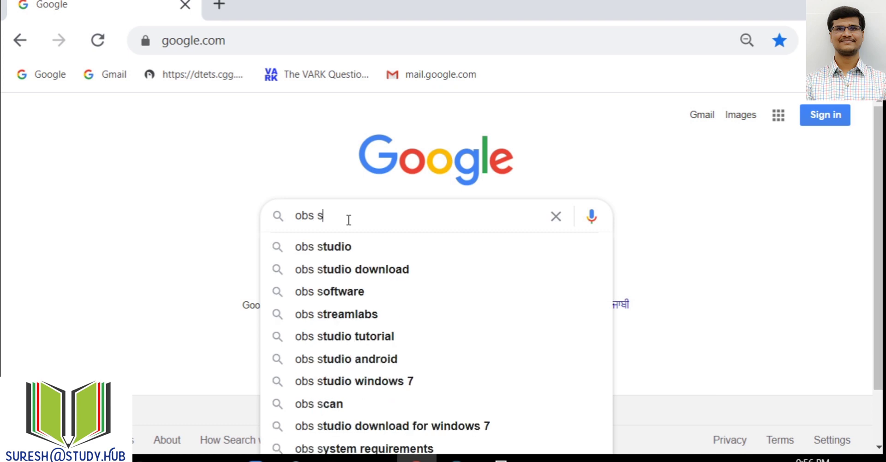
type("tudio")
key("Return")
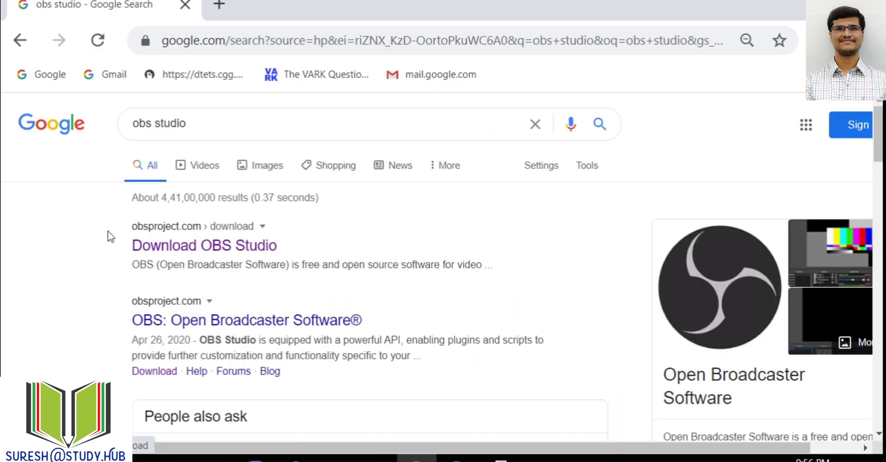
Open the Download OBS Studio result from obsproject.com and download the standard Windows installer for version 25.0.8
left_click(189, 250)
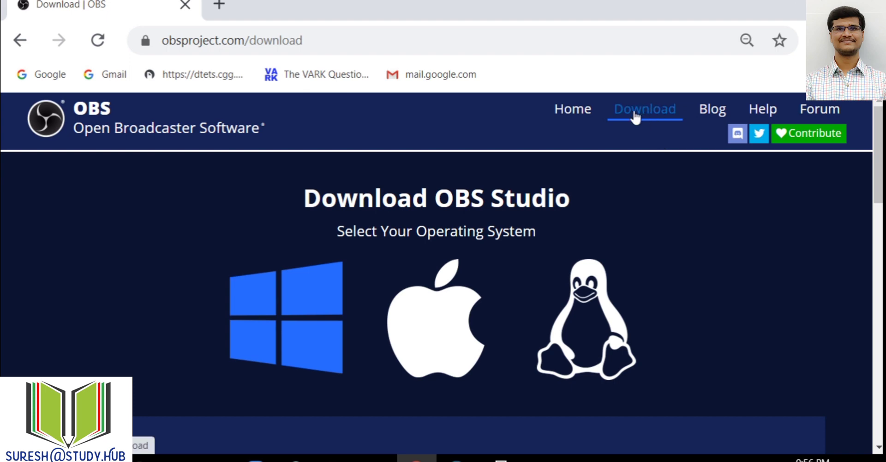
scroll(384, 241, "down", 2)
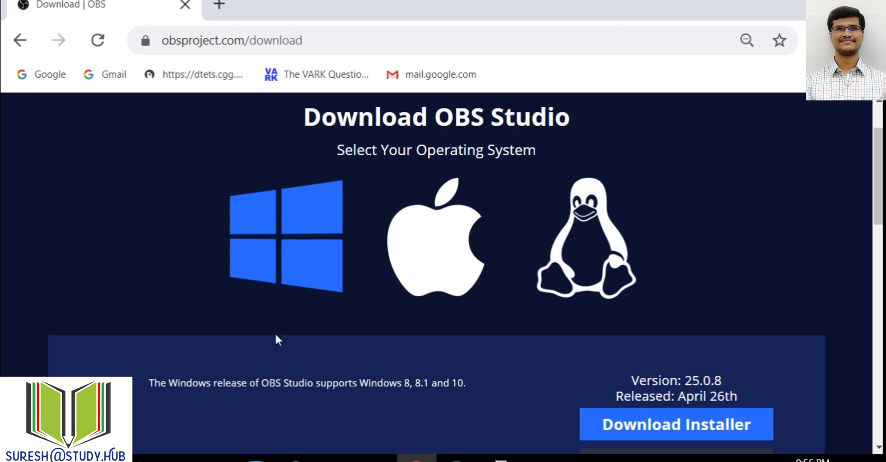
scroll(342, 359, "down", 1)
scroll(342, 359, "down", 3)
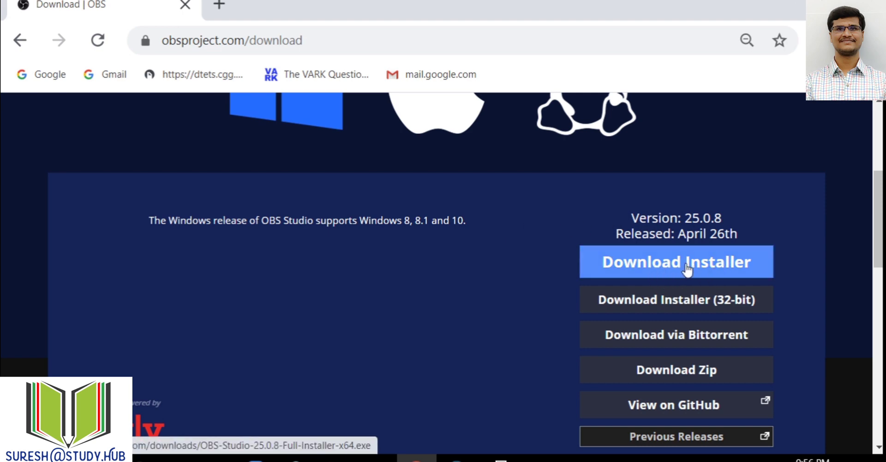
left_click(670, 274)
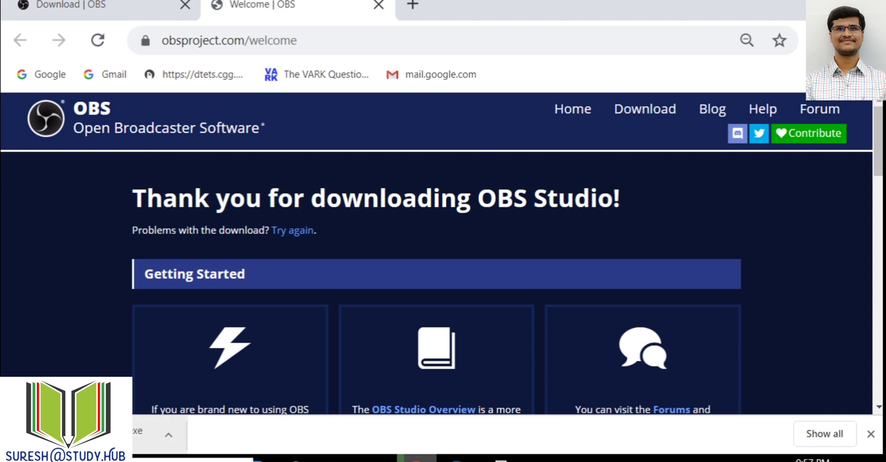
Show the downloaded installer in its folder, run OBS-Studio-25.0.8-Full-Installer-x64.exe and allow it to make changes
left_click(168, 434)
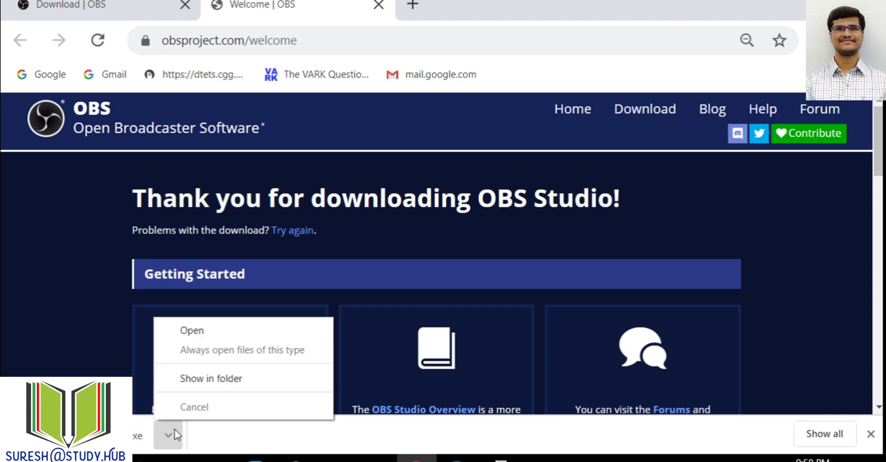
left_click(201, 379)
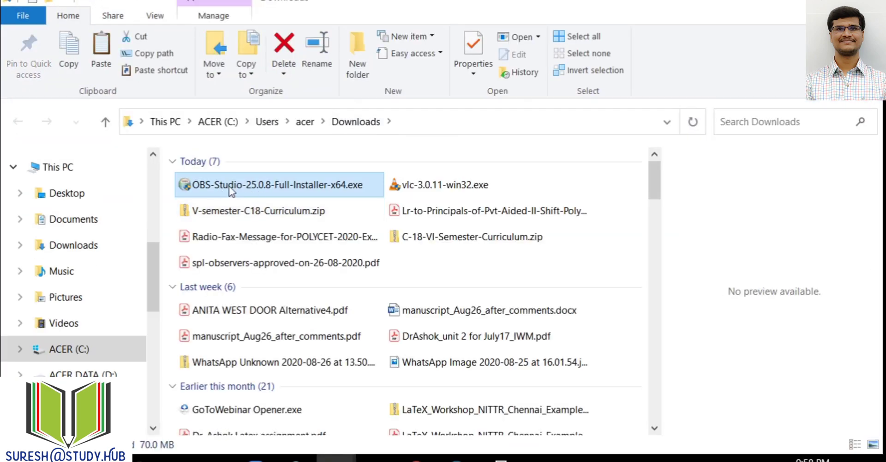
double_click(236, 191)
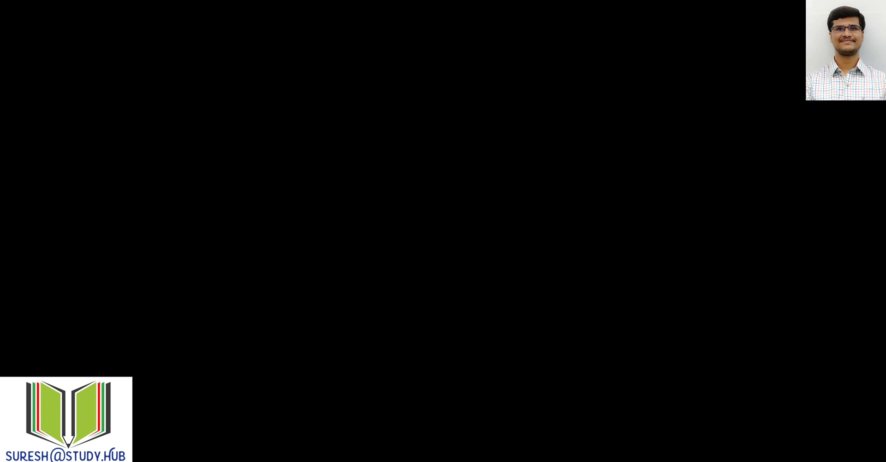
left_click(379, 350)
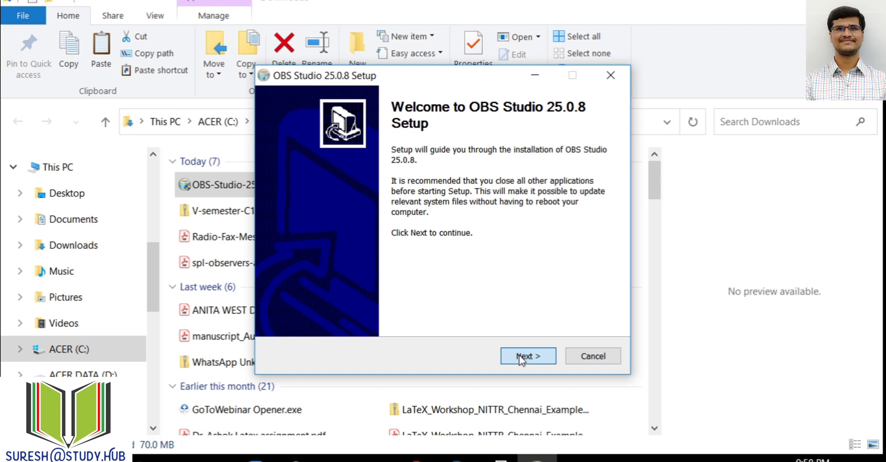
Install OBS Studio into C:\Program Files\obs-studio, accepting the license terms, and finish the setup with the option to launch the program
left_click(522, 356)
scroll(525, 209, "down", 8)
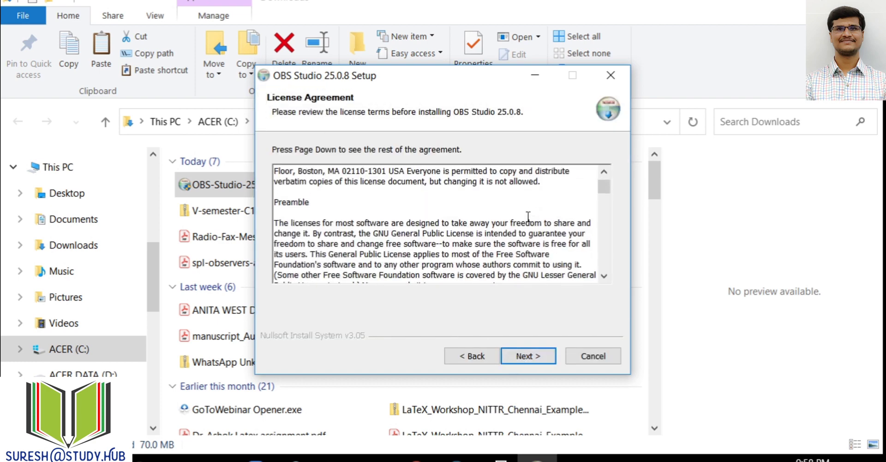
left_click(524, 355)
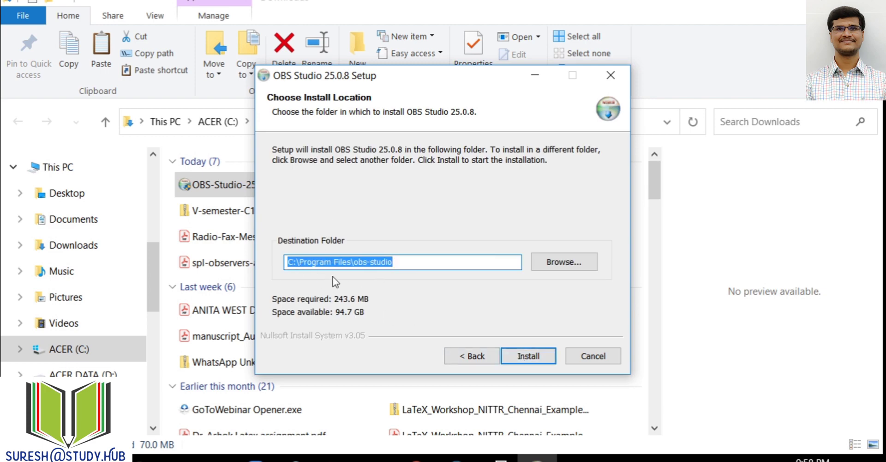
left_click(528, 356)
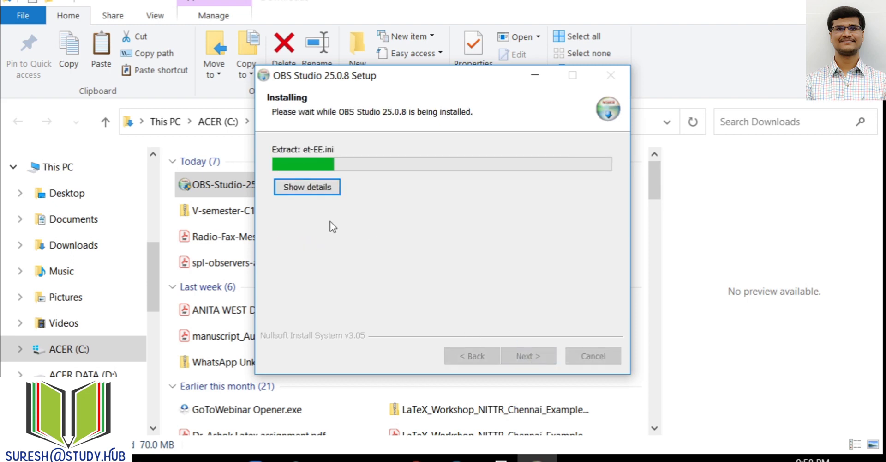
left_click(303, 187)
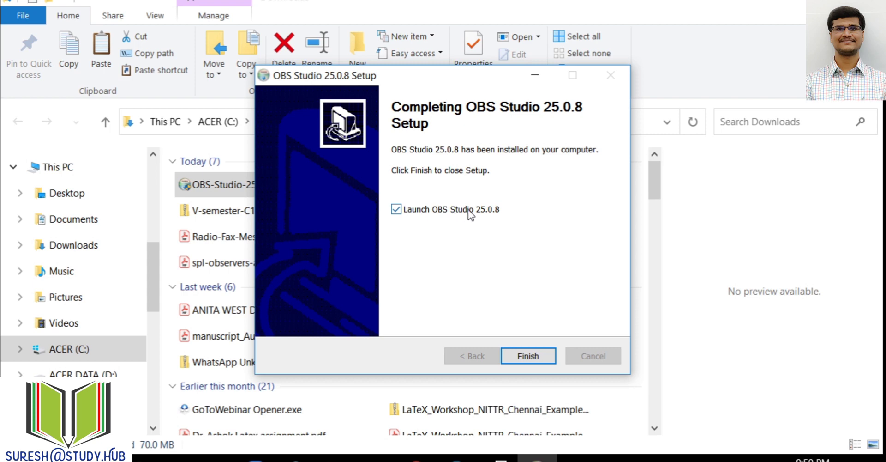
left_click(524, 359)
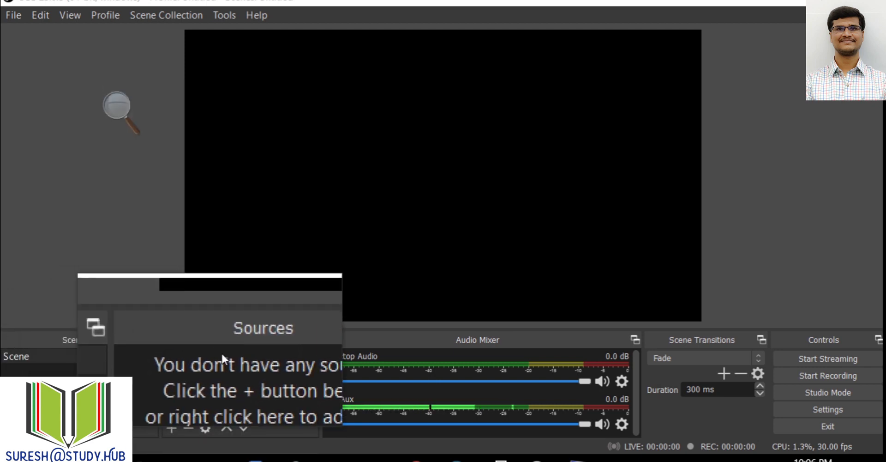
Open the OBS Studio settings and briefly magnify the list of settings categories
left_click(170, 427)
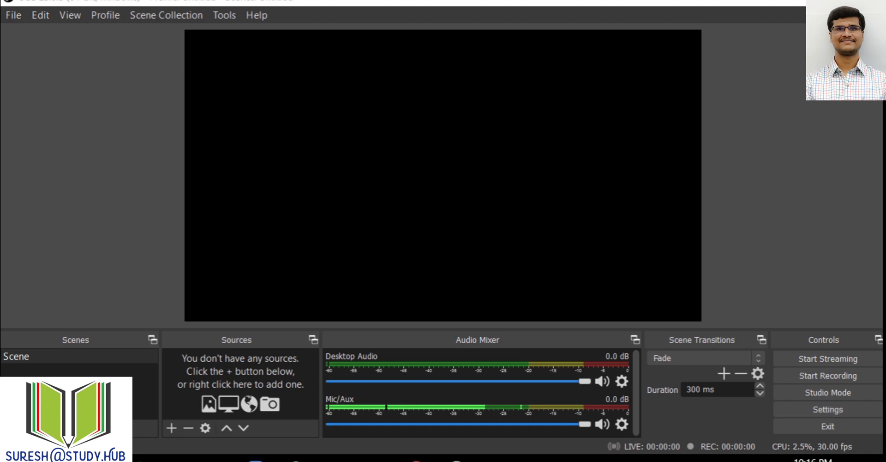
left_click(12, 15)
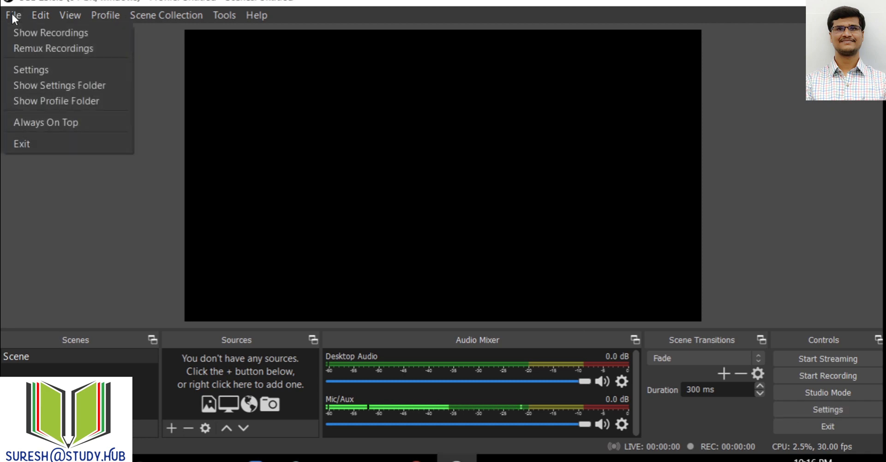
left_click(28, 67)
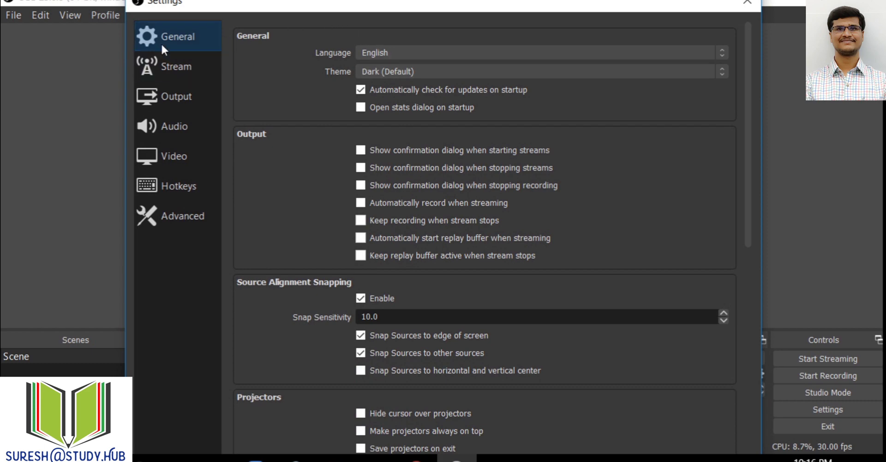
key("super+plus")
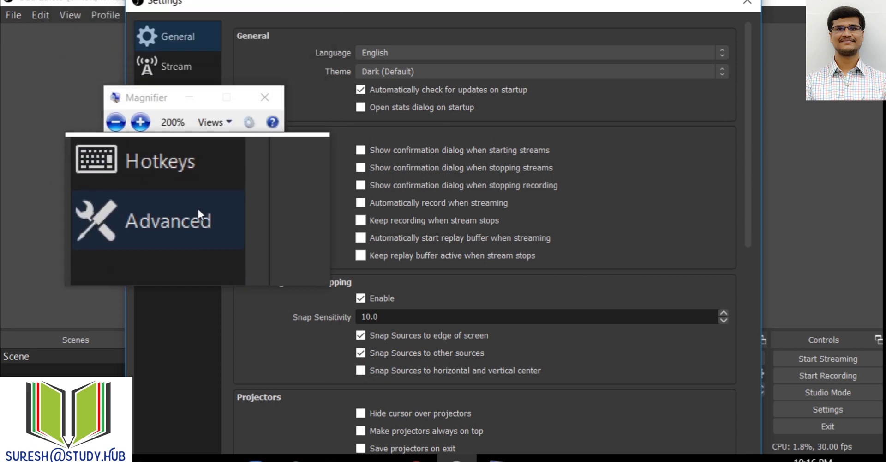
key("super+Escape")
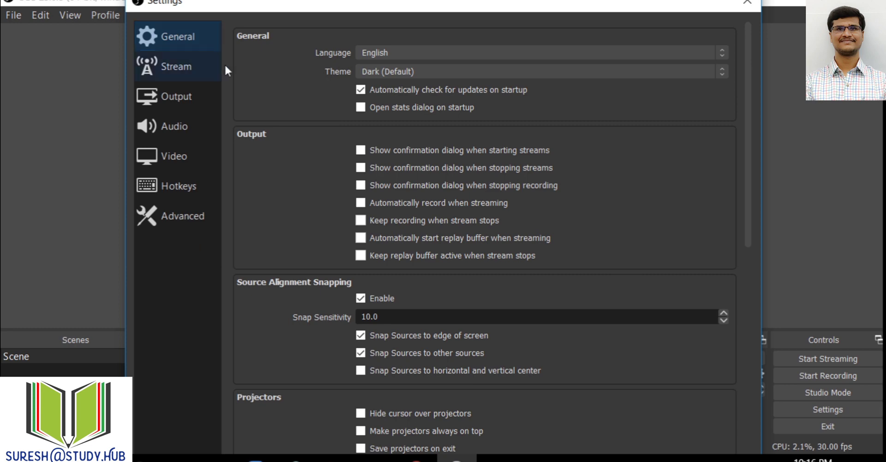
Set the streaming service to YouTube / YouTube Gaming
left_click(187, 74)
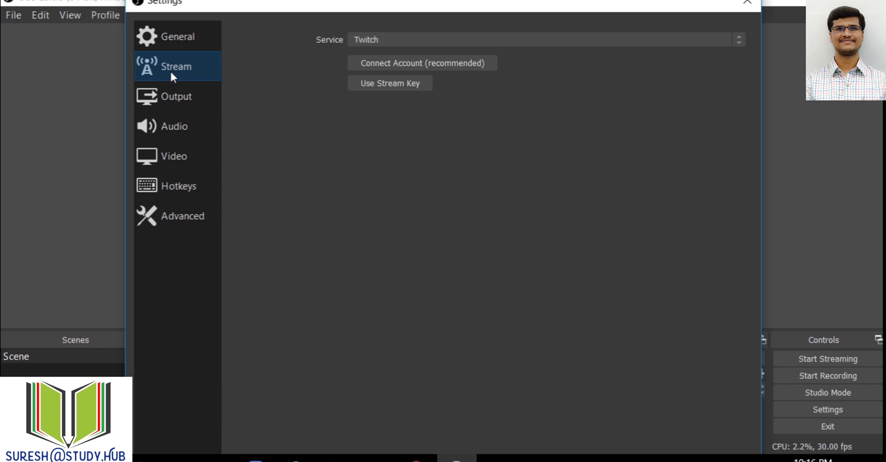
left_click(410, 40)
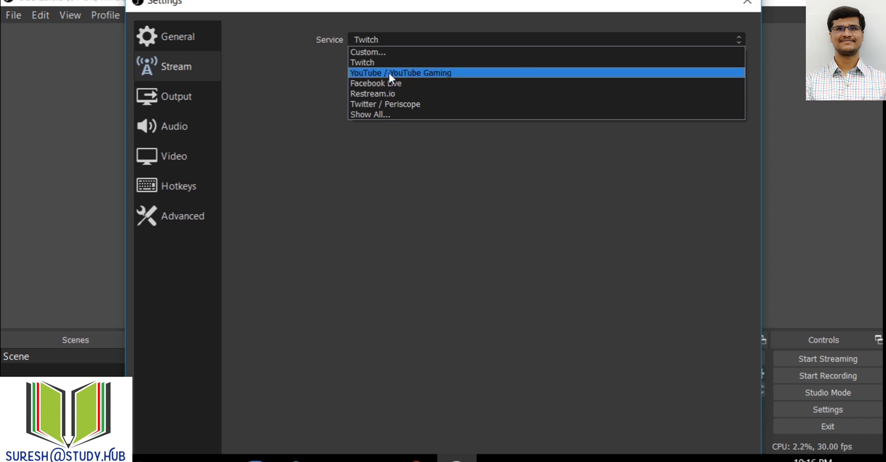
left_click(389, 73)
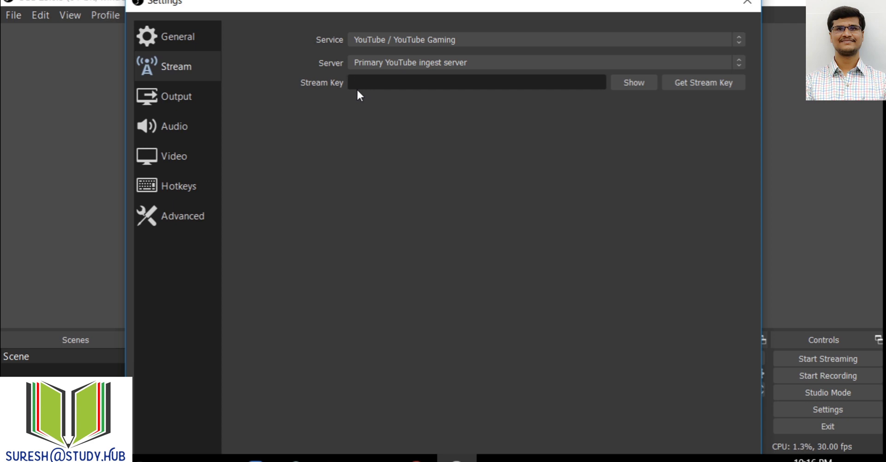
Reposition the settings window and show the Output settings
left_click_drag(392, 9, 347, 13)
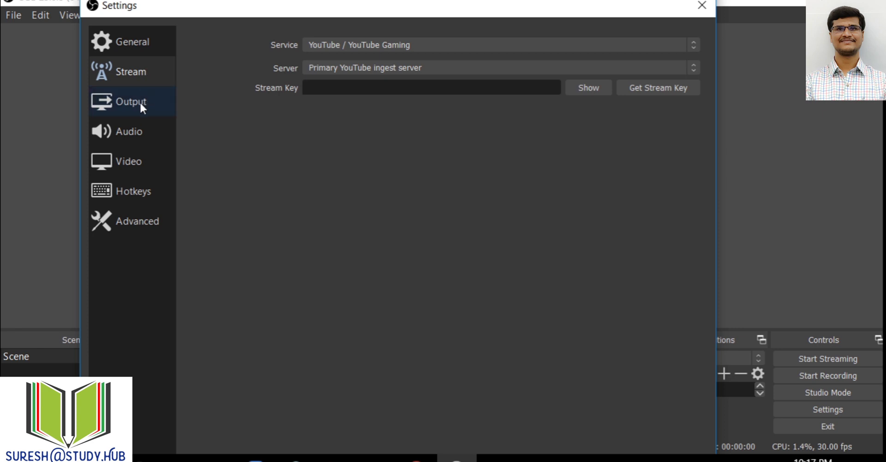
left_click_drag(198, 13, 278, 13)
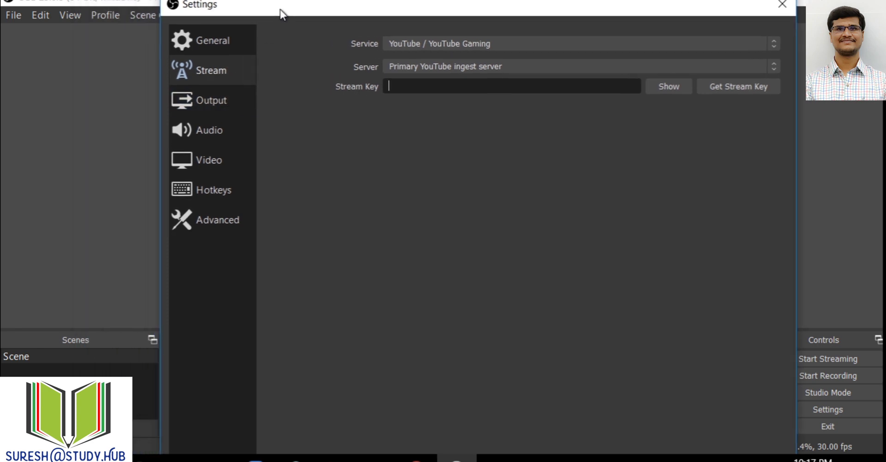
left_click(212, 103)
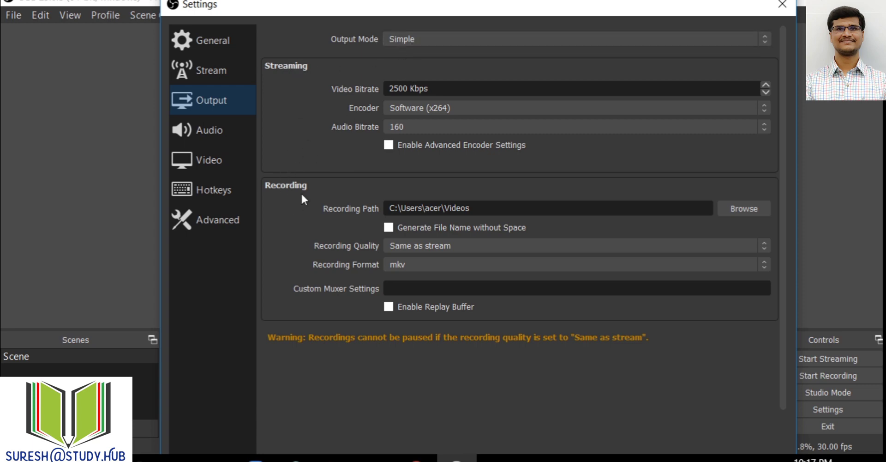
Switch the output mode to Advanced to view its options, and return it to Simple
left_click(398, 39)
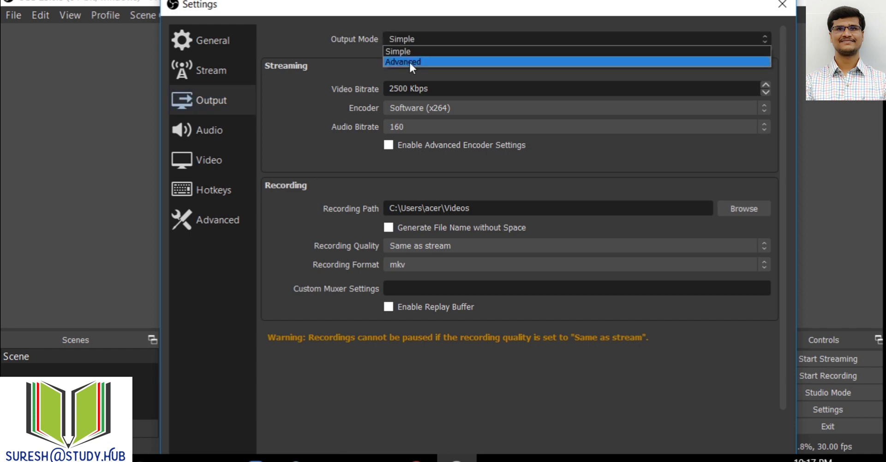
left_click(409, 61)
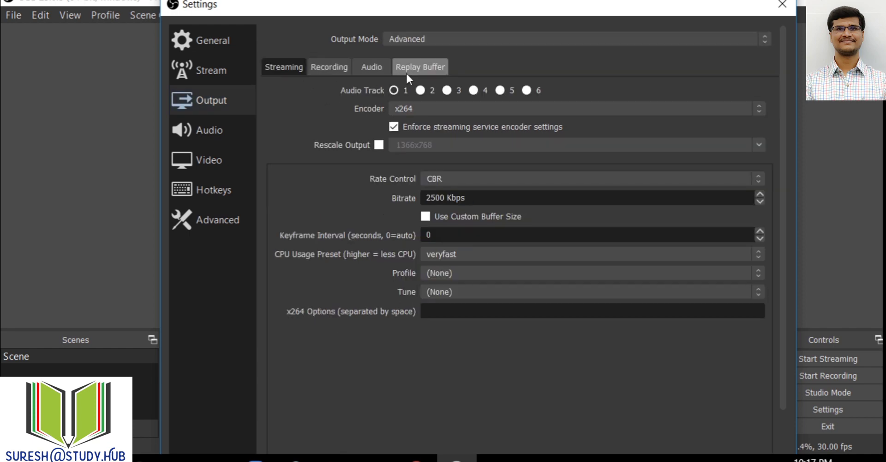
left_click(427, 38)
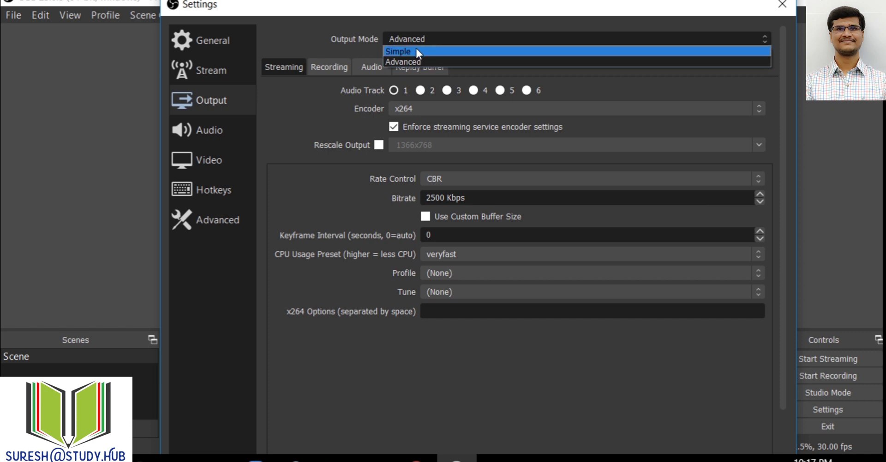
left_click(417, 52)
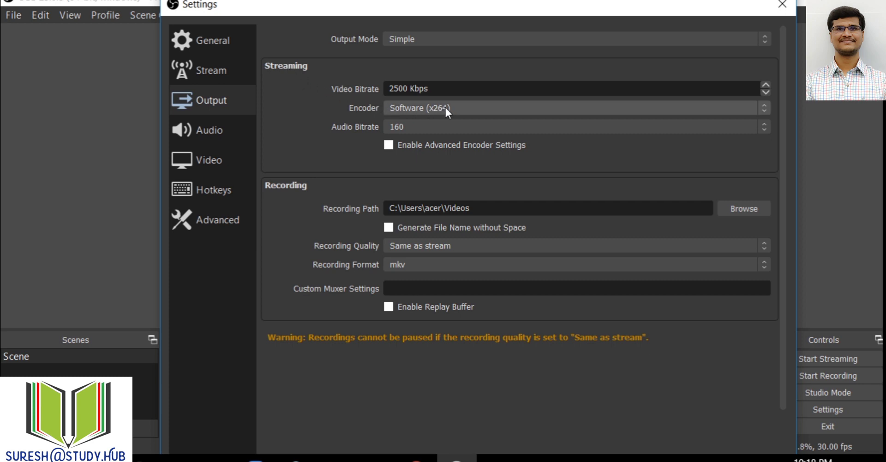
Set the streaming encoder to Hardware (QSV) and enable the advanced encoder settings
left_click(427, 106)
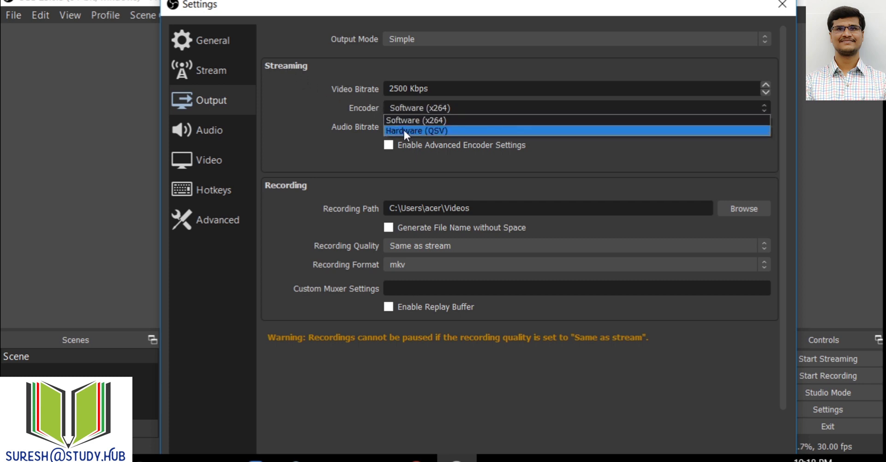
left_click(404, 131)
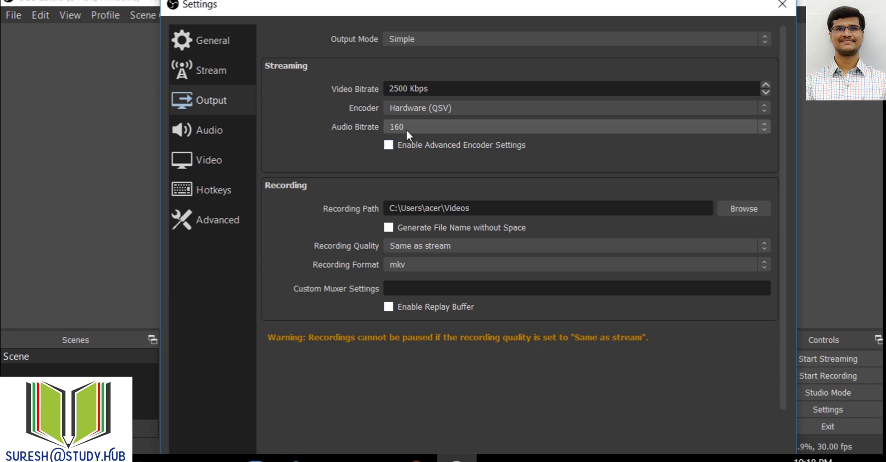
left_click(389, 145)
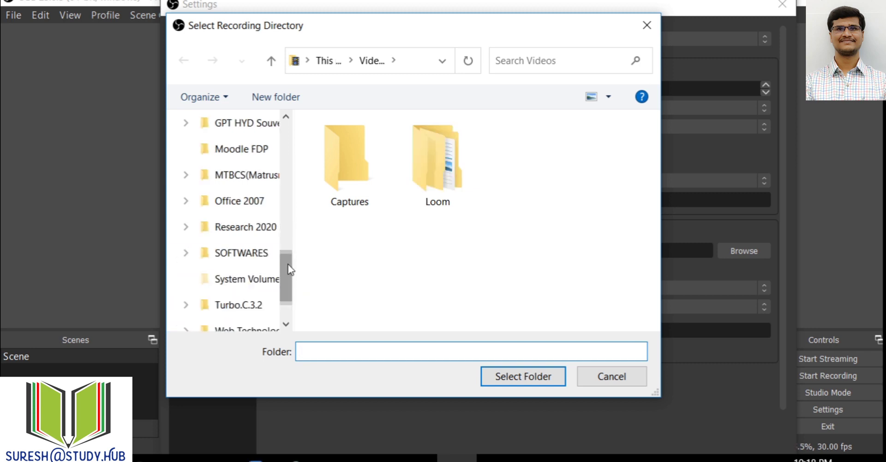
Look through the folder choices for the recording path and leave the chooser without selecting one
left_click(230, 322)
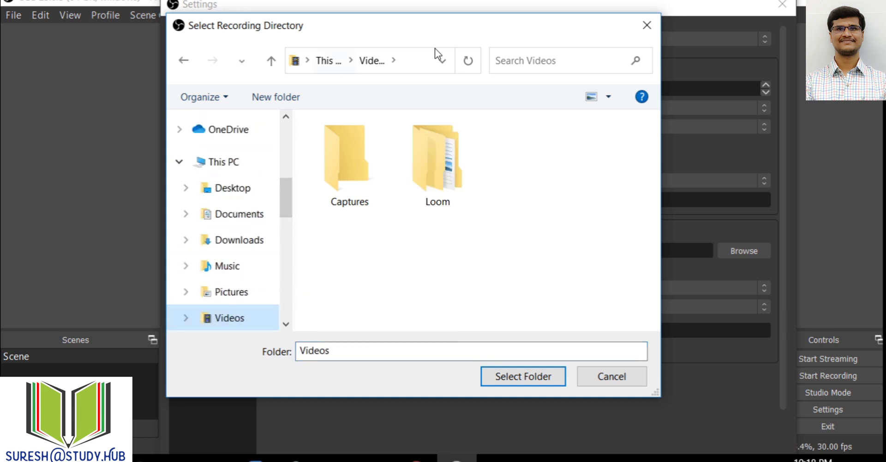
left_click(600, 376)
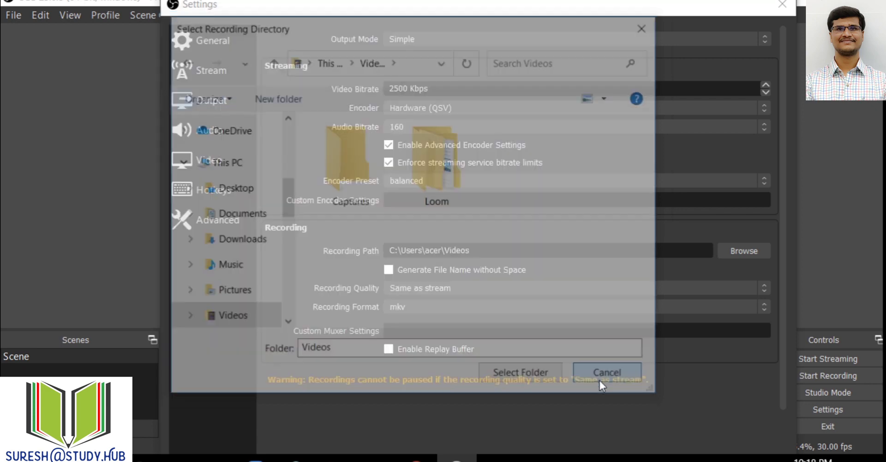
left_click(738, 253)
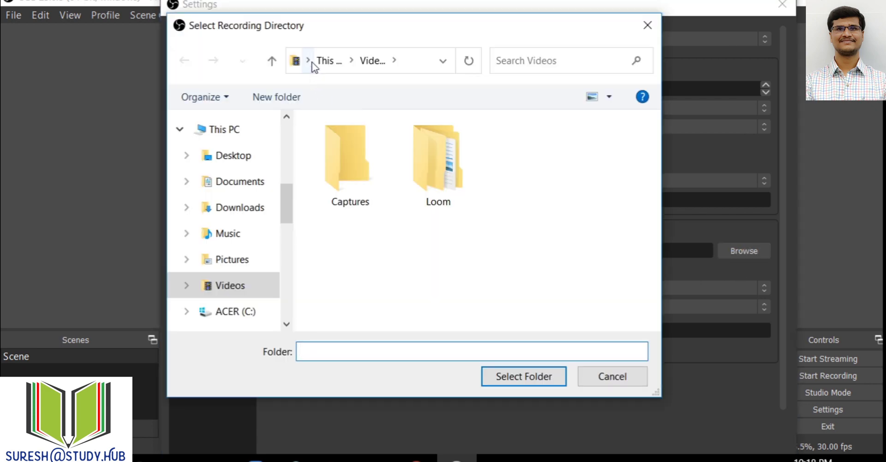
left_click(599, 376)
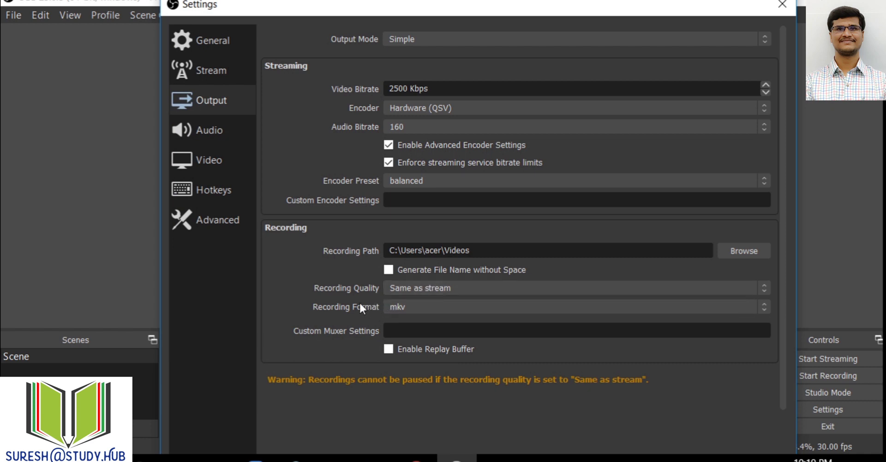
Configure recording with High Quality, Medium File Size, the mp4 format and the Hardware (QSV) encoder
left_click(431, 288)
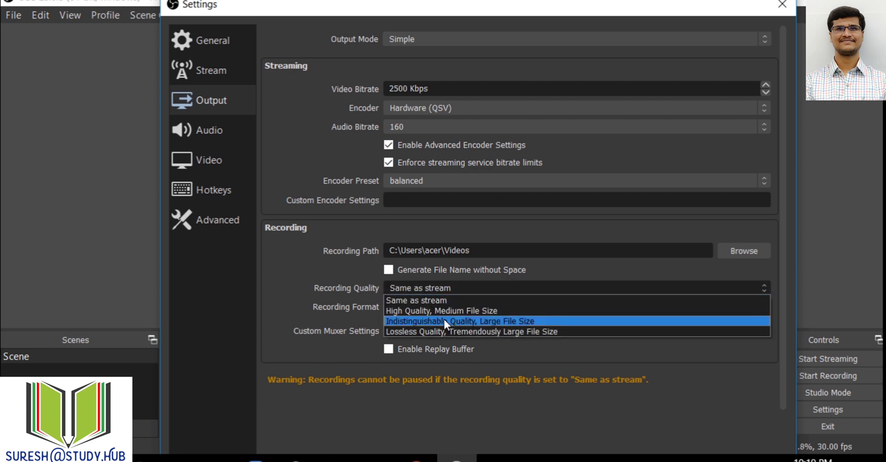
left_click(420, 311)
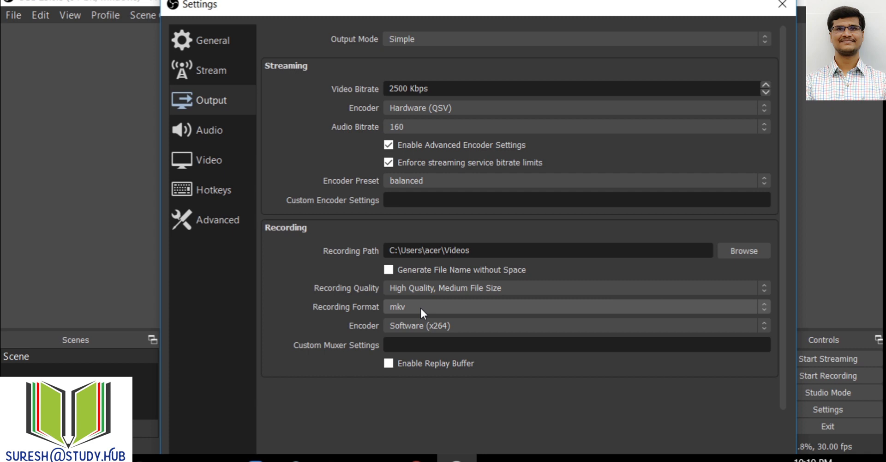
left_click(421, 307)
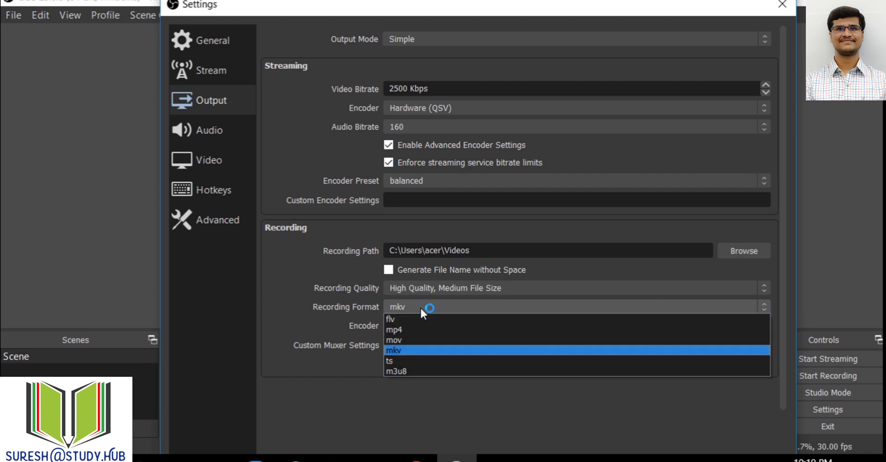
left_click(395, 329)
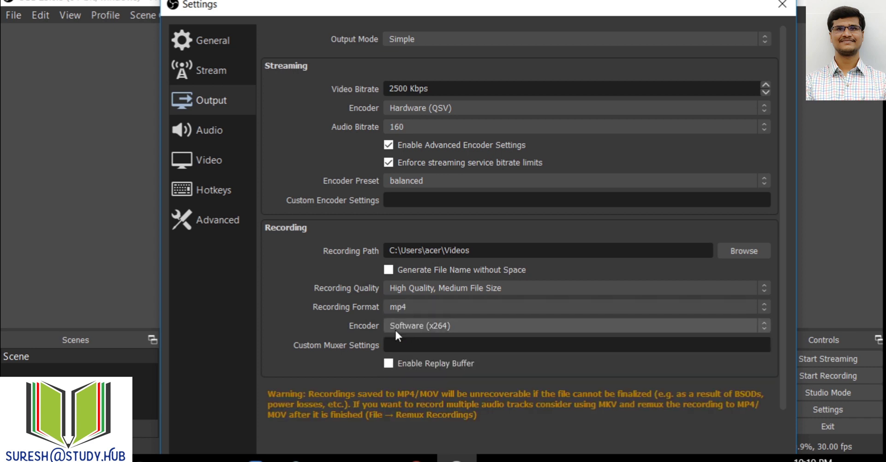
left_click(449, 331)
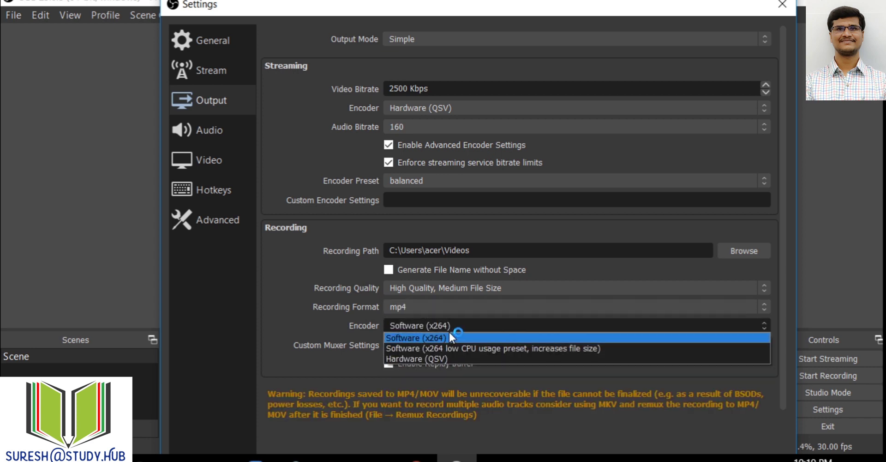
left_click(425, 358)
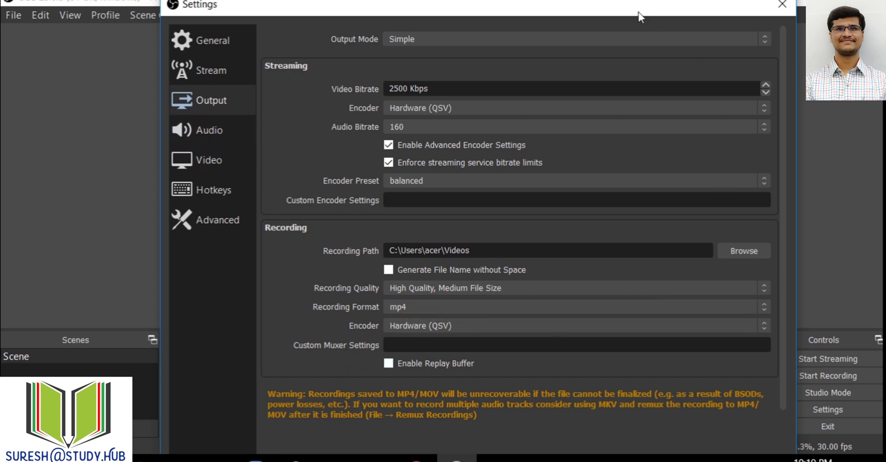
Reposition the settings window, apply the output settings, and show the Audio settings
left_click_drag(612, 7, 598, 2)
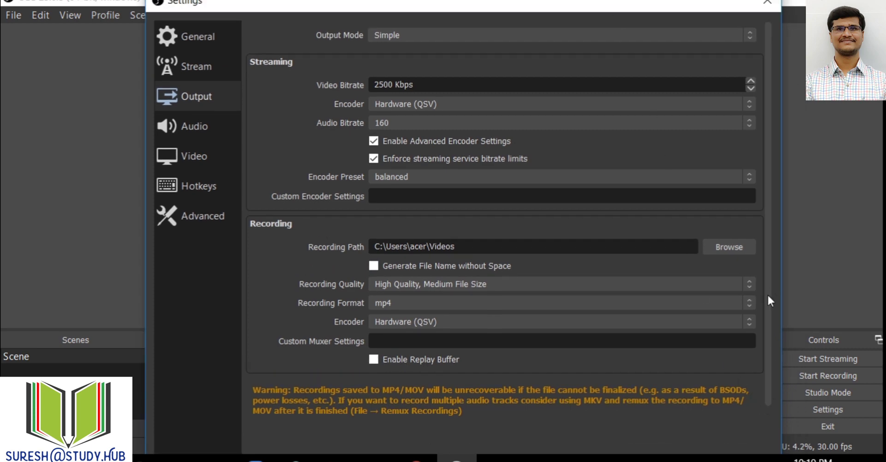
left_click_drag(767, 293, 765, 384)
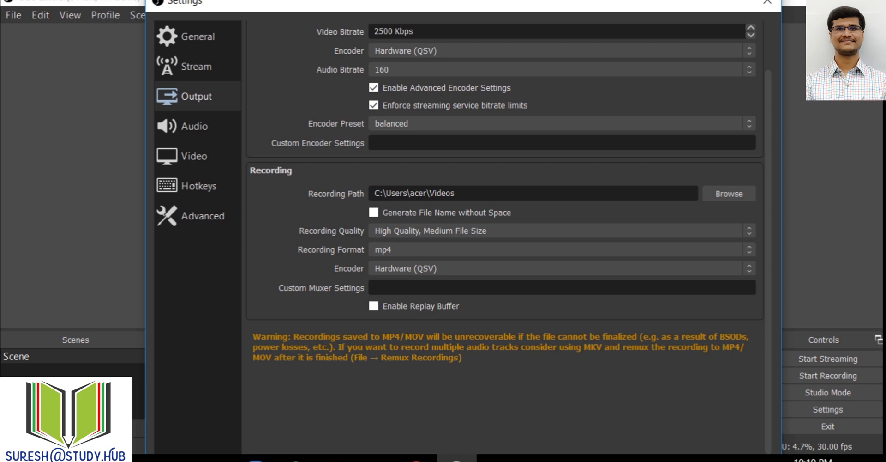
left_click_drag(147, 0, 209, 64)
left_click_drag(272, 74, 241, 10)
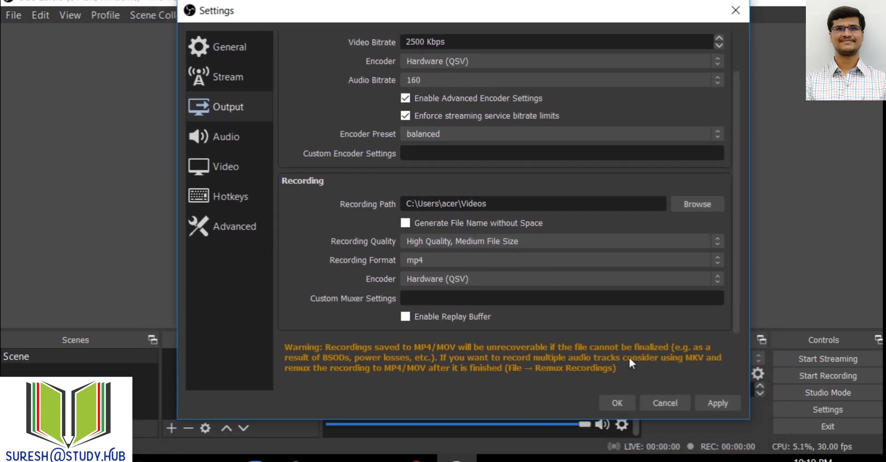
left_click(713, 405)
left_click(226, 146)
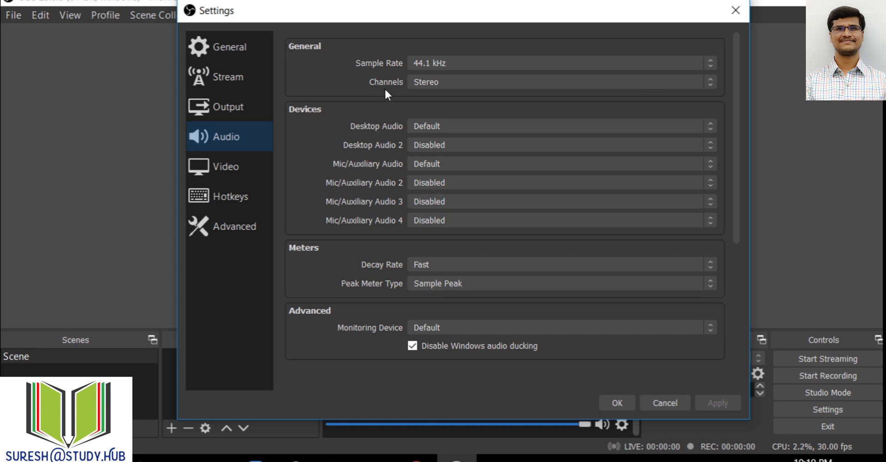
Set the base and output video resolutions to 1920x1080 and the downscale filter to Bilinear (Fastest, but blurry if scaling)
left_click(233, 167)
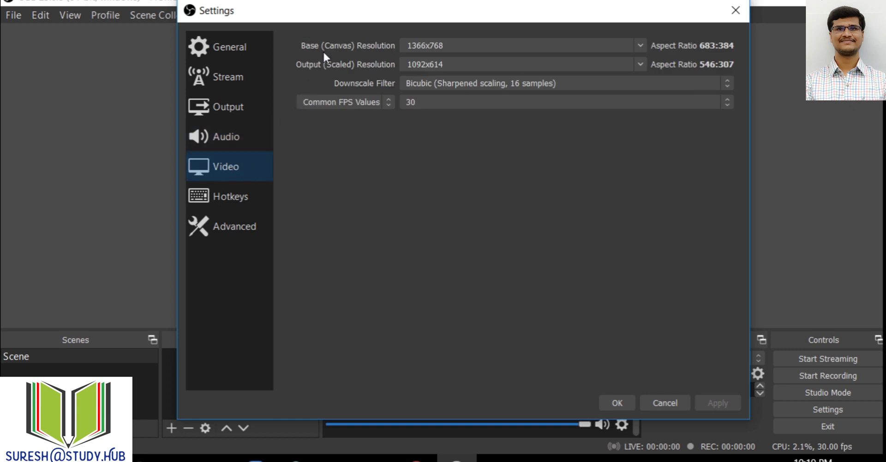
left_click(477, 46)
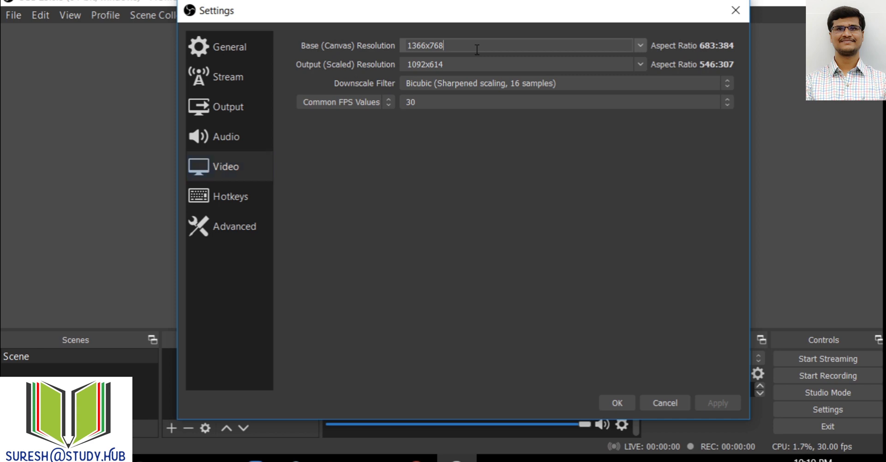
left_click(641, 46)
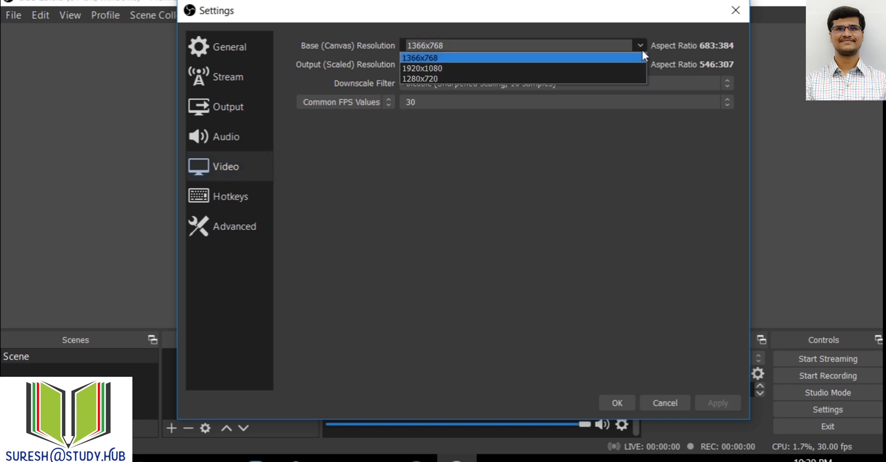
left_click(542, 69)
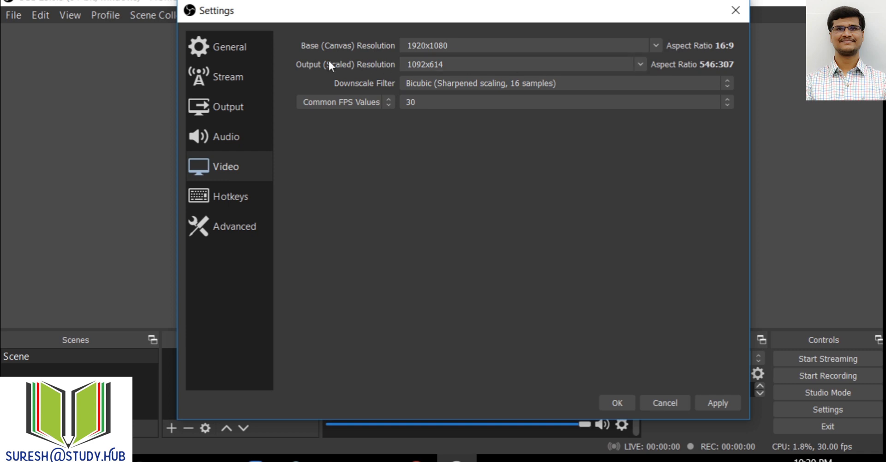
left_click(640, 64)
left_click(510, 76)
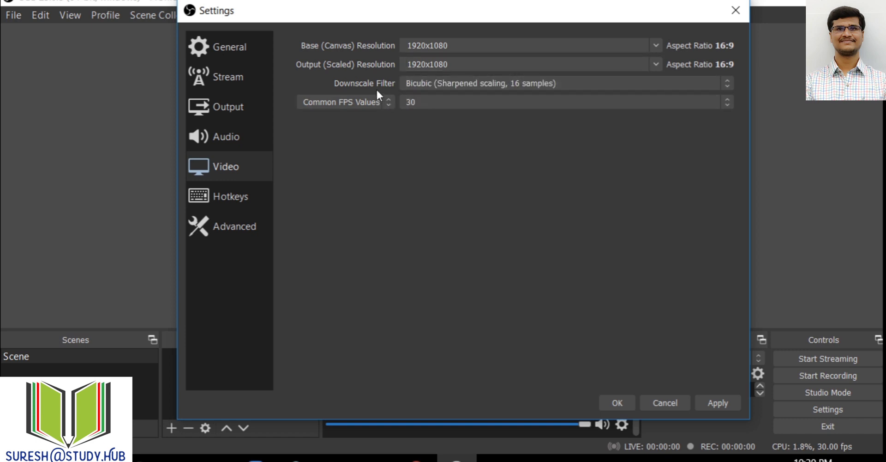
left_click(508, 82)
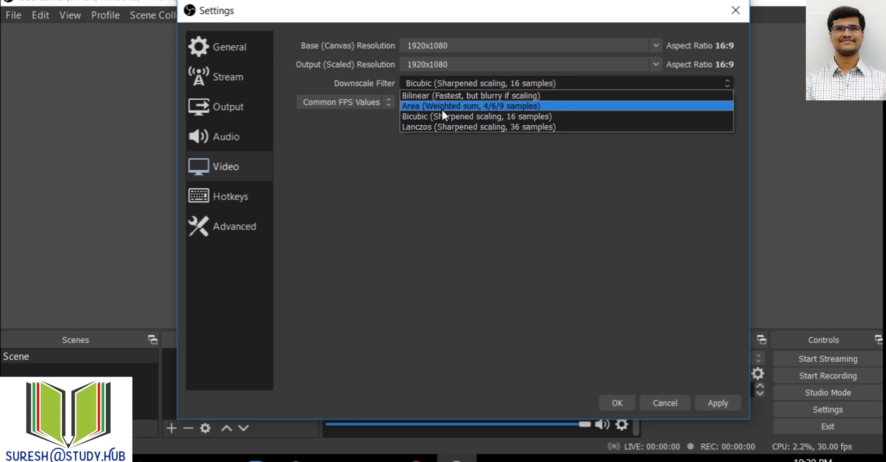
left_click(441, 94)
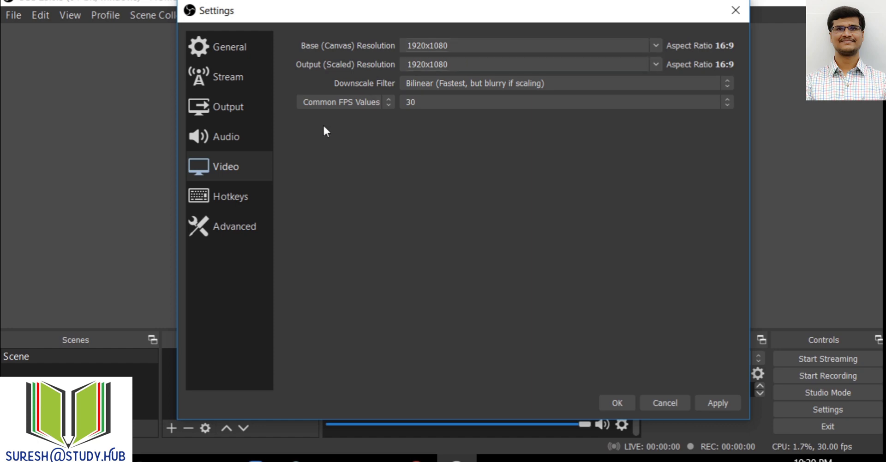
Assign the hotkeys Ctrl + F1 to Start Recording and Ctrl + F2 to Stop Recording
left_click(233, 201)
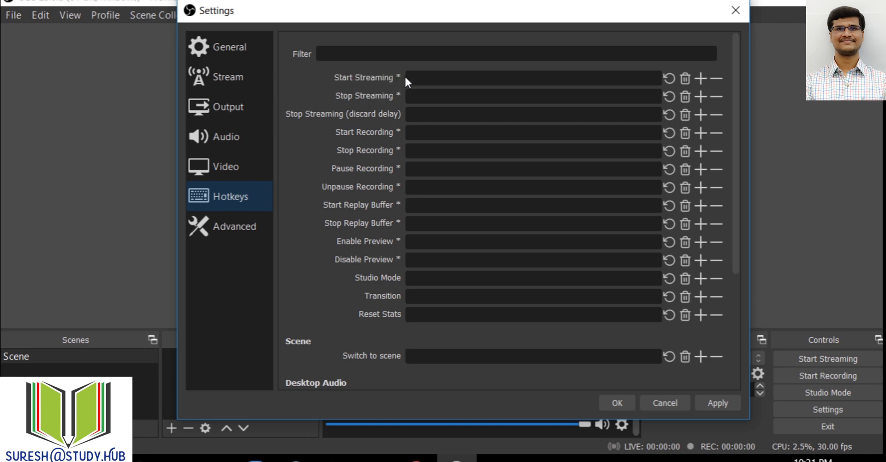
left_click(417, 77)
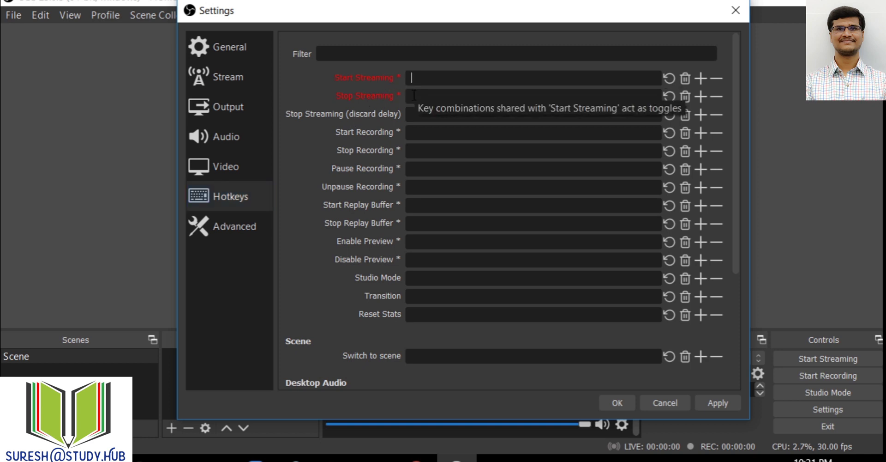
left_click(414, 95)
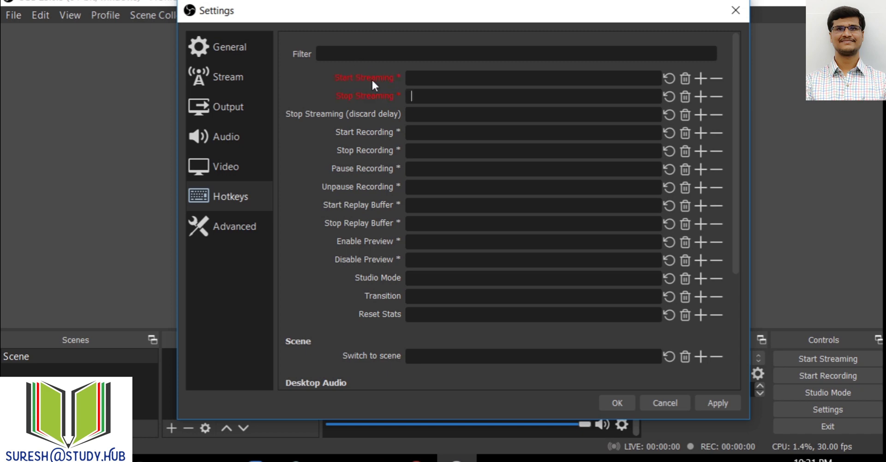
left_click(427, 132)
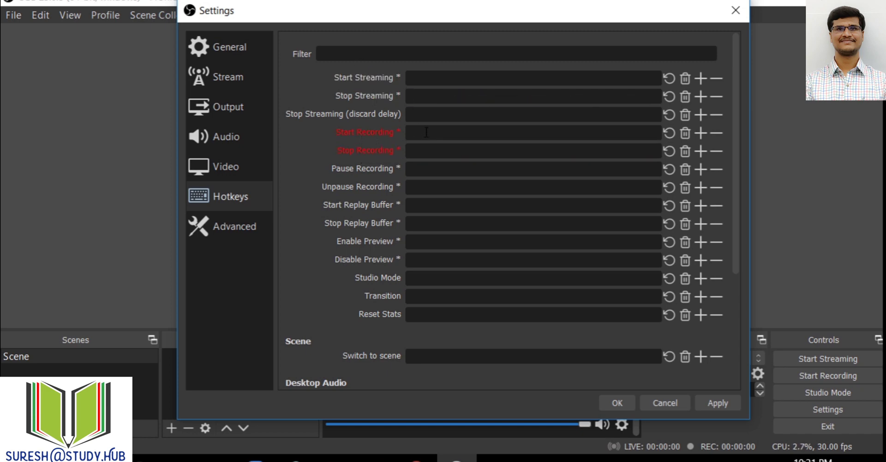
key("ctrl")
key("ctrl+F1")
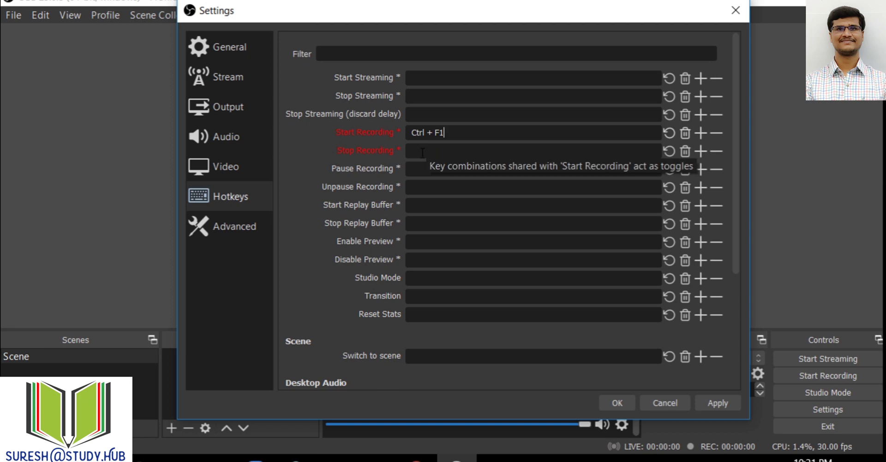
left_click(422, 152)
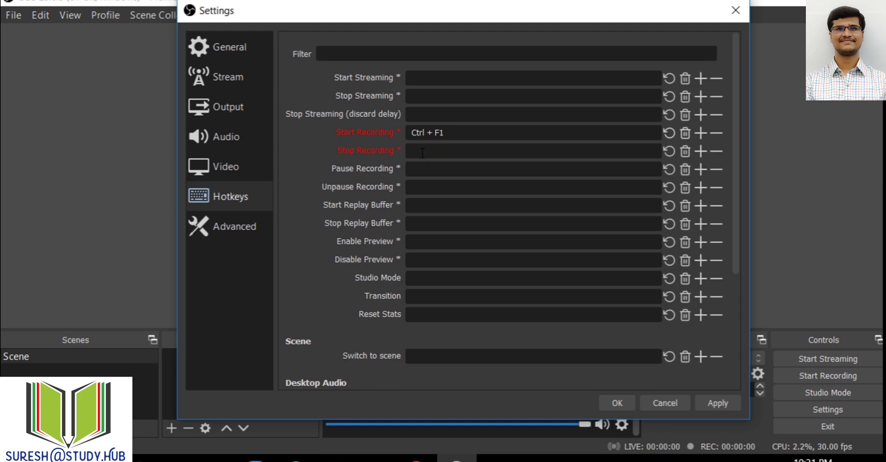
key("ctrl")
key("ctrl+F2")
Assign the hotkeys Ctrl + P to Pause Recording and Ctrl + R to Unpause Recording
left_click(419, 174)
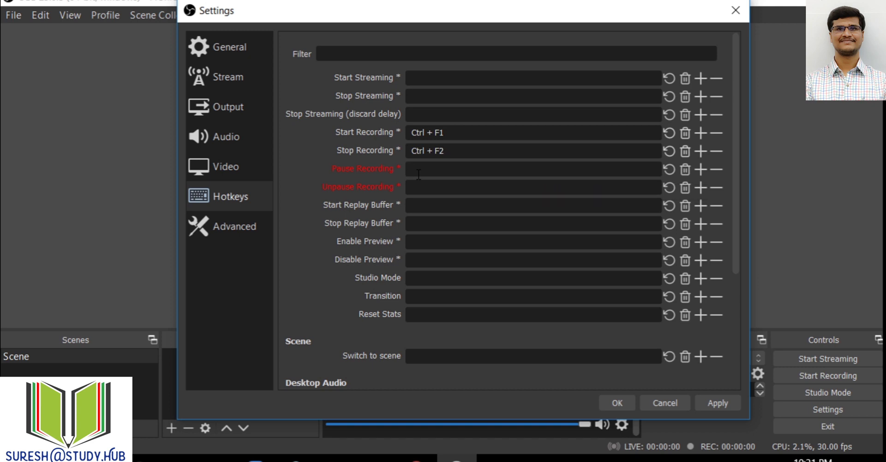
key("ctrl")
key("ctrl+p")
left_click(421, 187)
key("ctrl+r")
Assign the hotkey Ctrl + S to Switch to scene
left_click(422, 356)
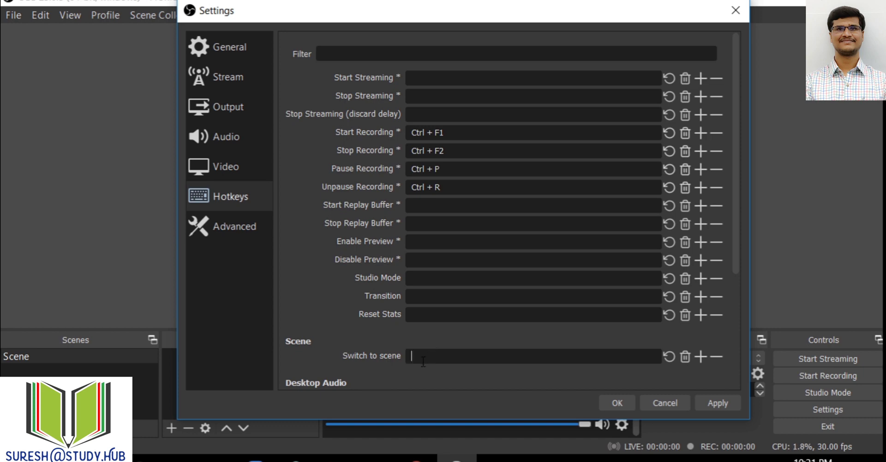
key("a")
key("BackSpace")
key("ctrl+a")
key("ctrl")
key("ctrl+s")
Review the remaining hotkeys and the Advanced, General, Output, Audio and Video settings, returning to the Hotkeys settings
left_click_drag(733, 140, 744, 265)
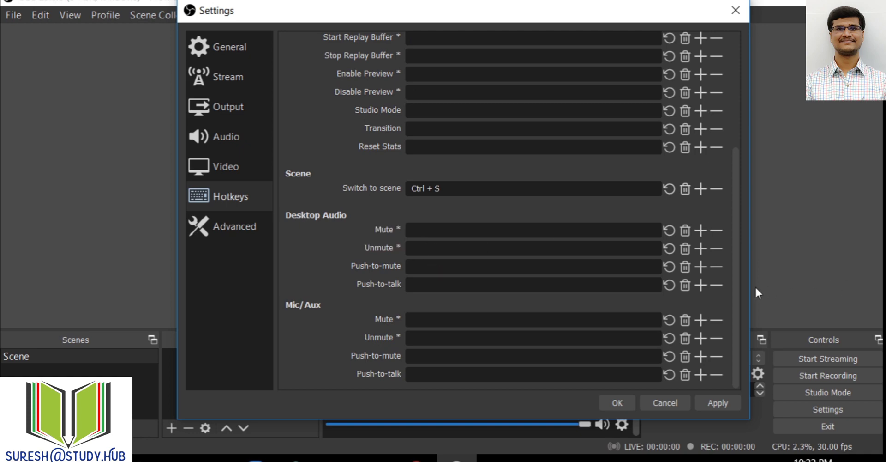
left_click_drag(735, 285, 723, 164)
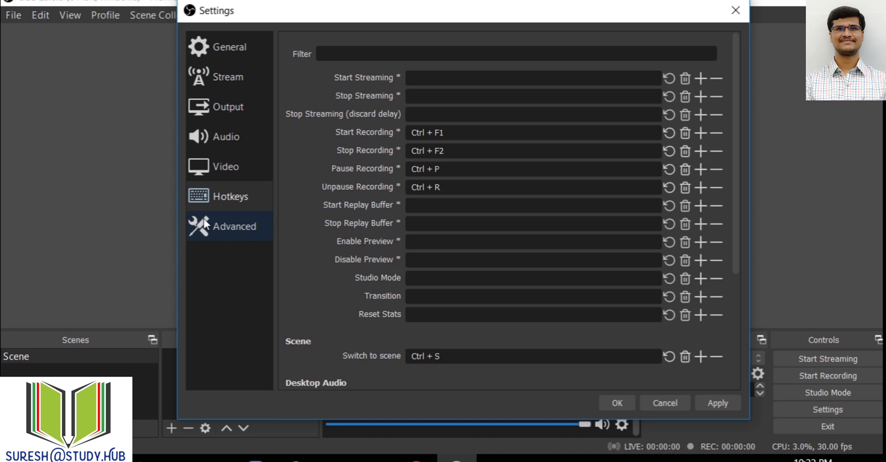
left_click(222, 225)
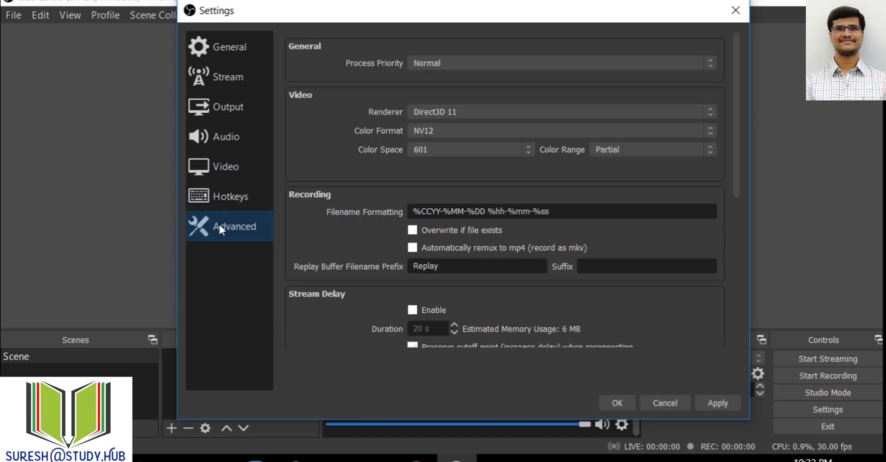
left_click(234, 49)
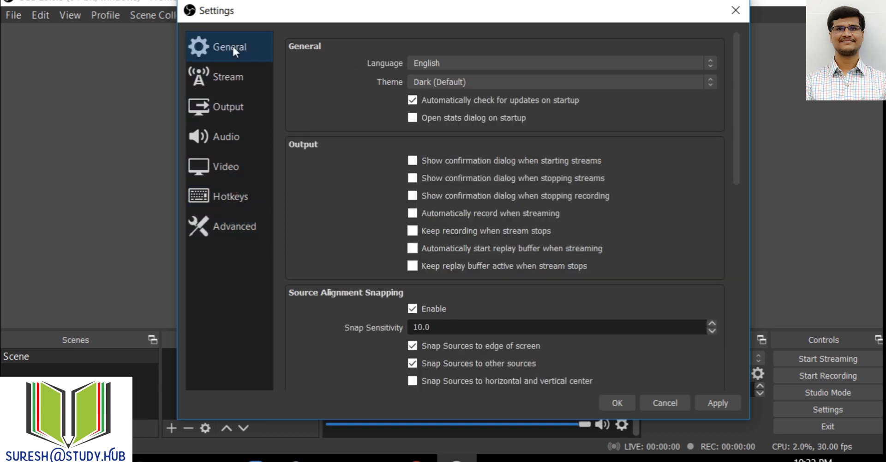
left_click(229, 114)
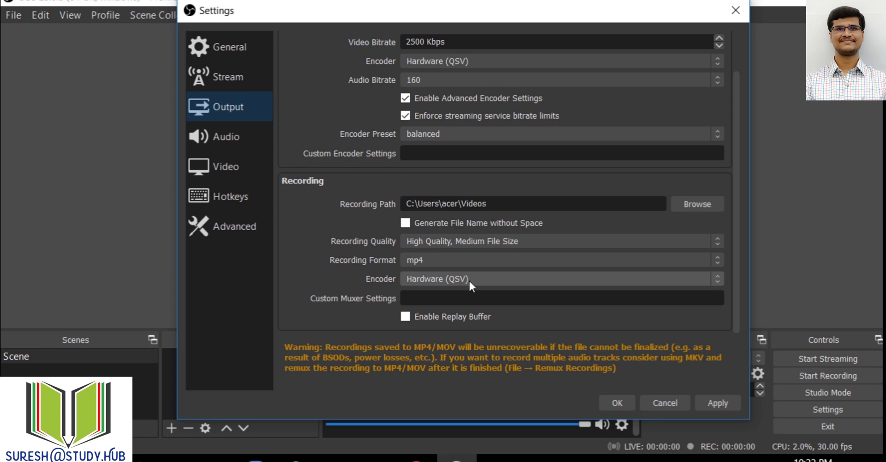
left_click(237, 137)
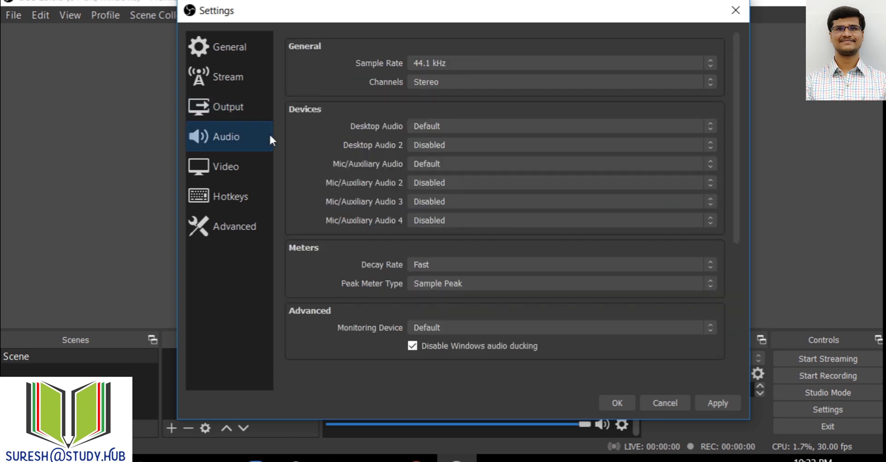
left_click(231, 170)
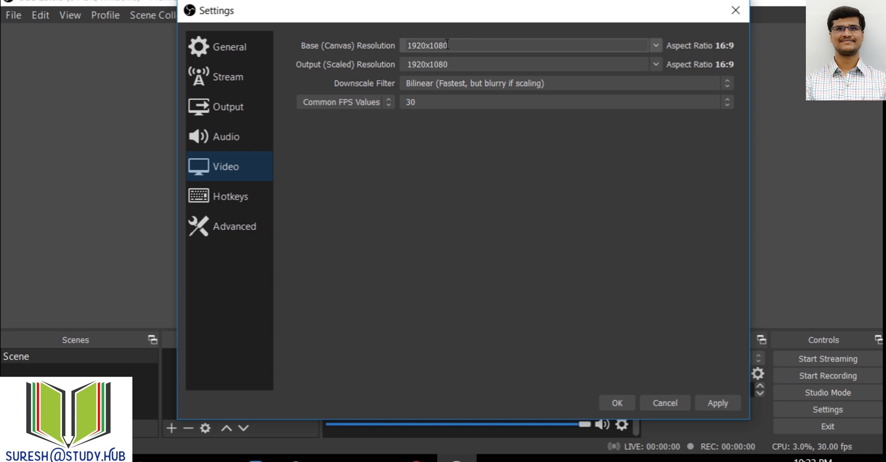
left_click(248, 194)
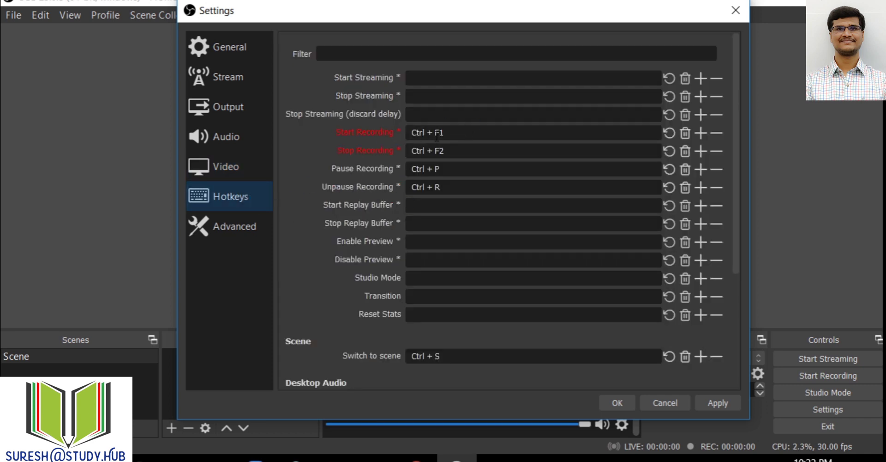
Apply the video and hotkey changes and close the settings window
left_click(721, 402)
left_click(614, 401)
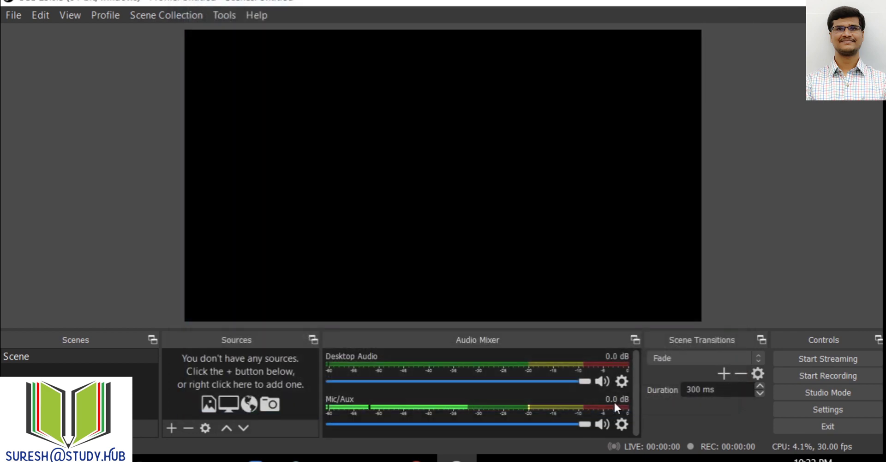